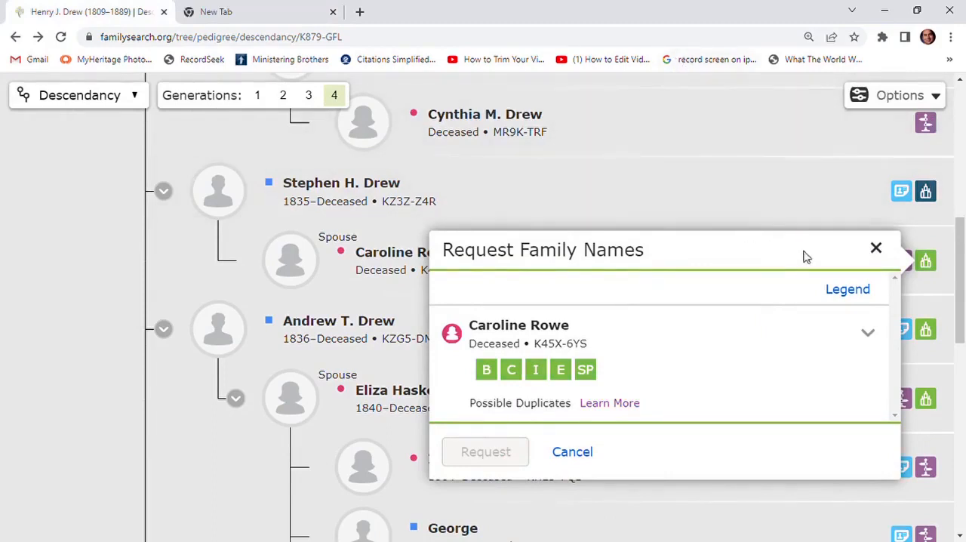
Dismiss the family names request and open the full person page of the wife of the son born in 1835
click(876, 249)
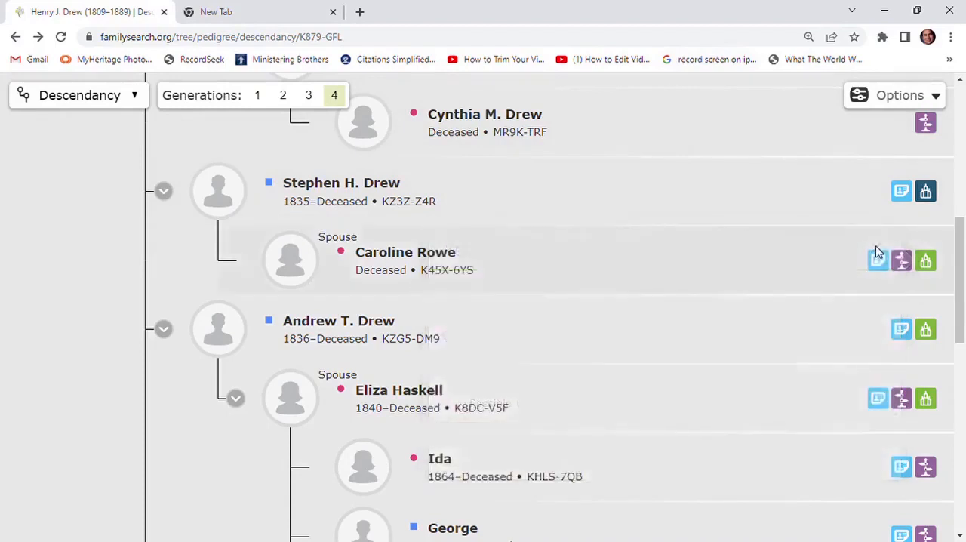
click(404, 253)
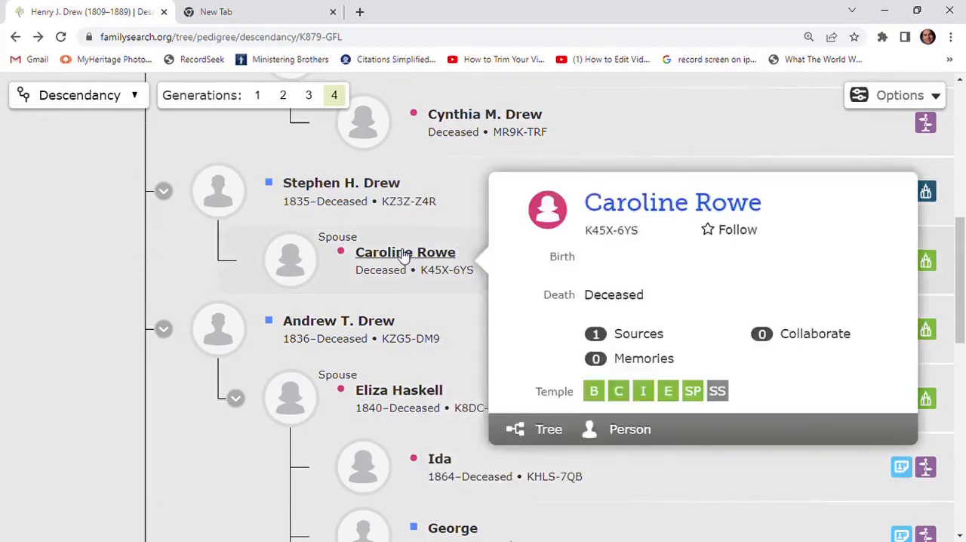
click(632, 430)
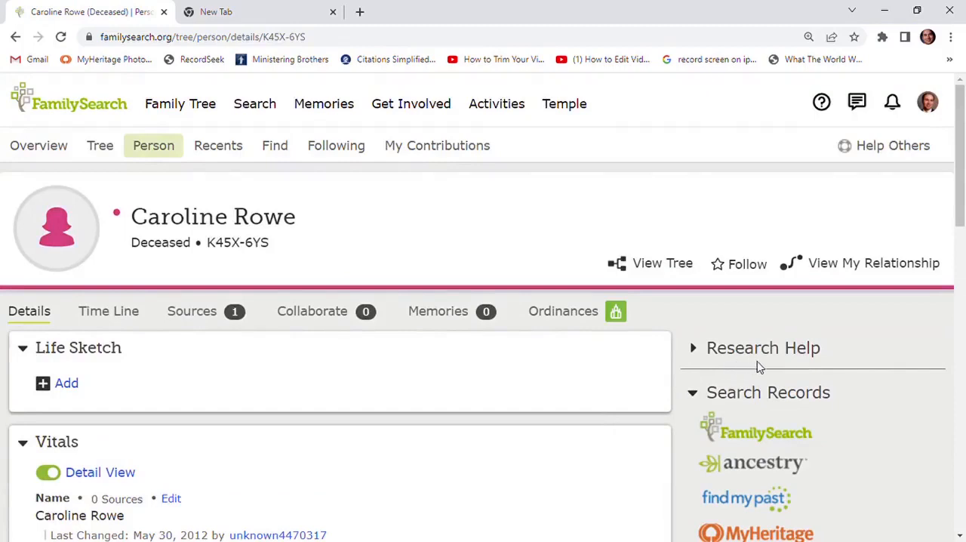
Open the person's possible duplicates and start the merge review for the suggested duplicate record
scroll(759, 366, down, 5)
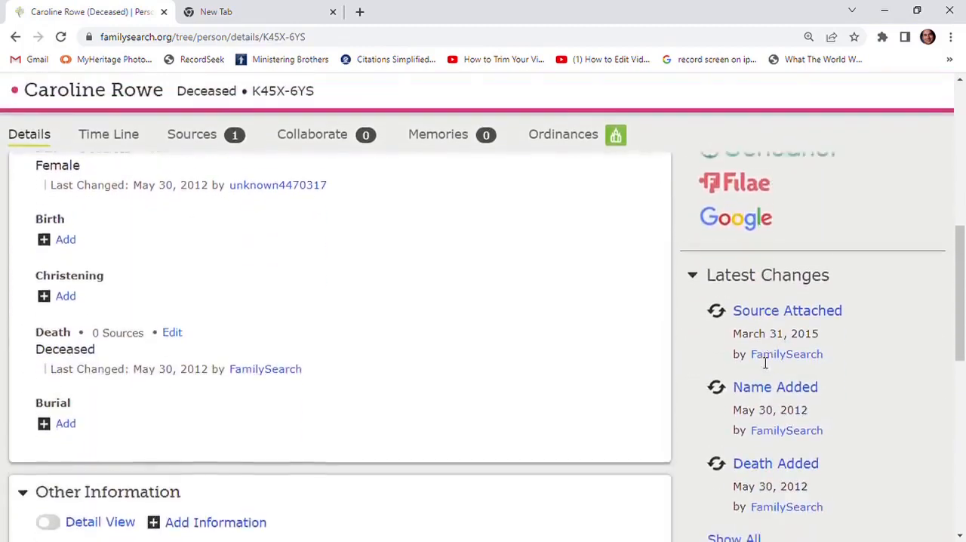
scroll(765, 363, down, 5)
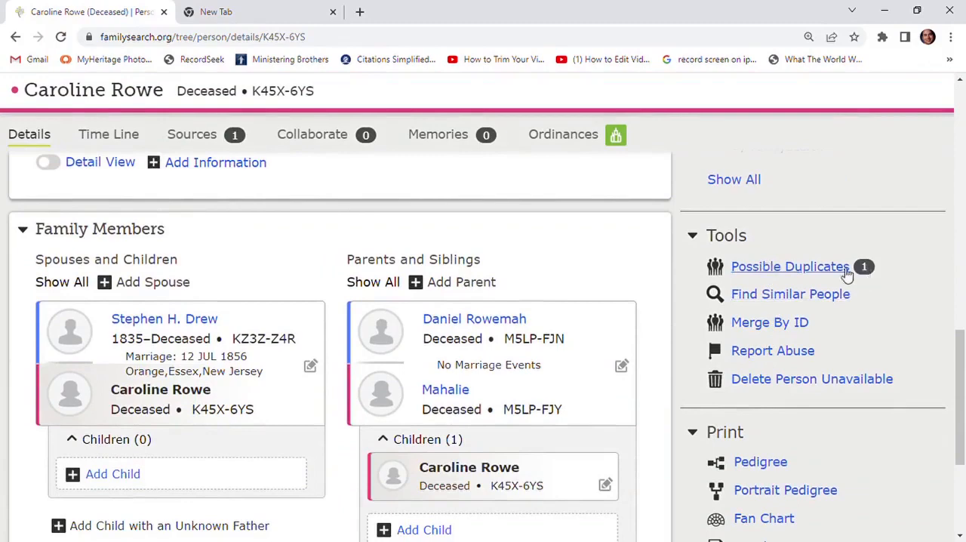
click(782, 267)
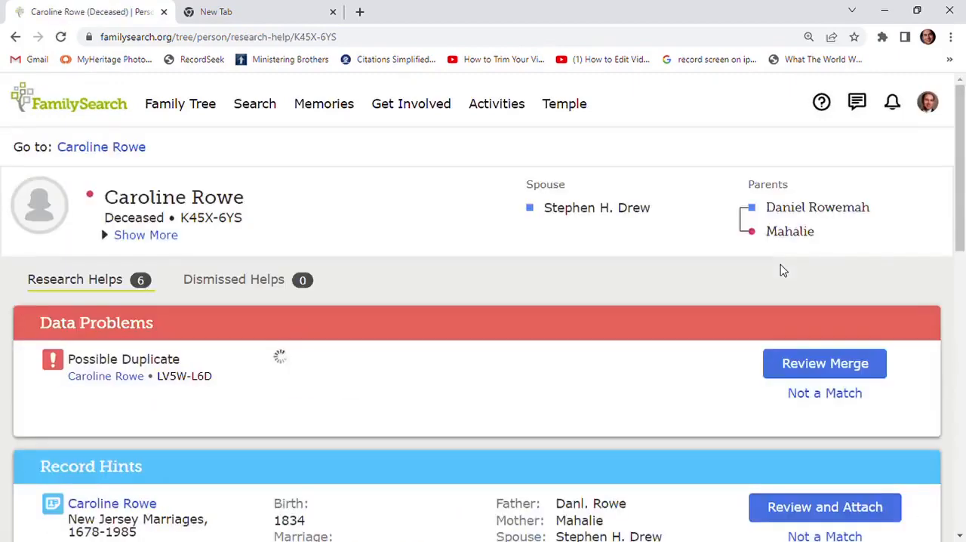
scroll(645, 258, down, 1)
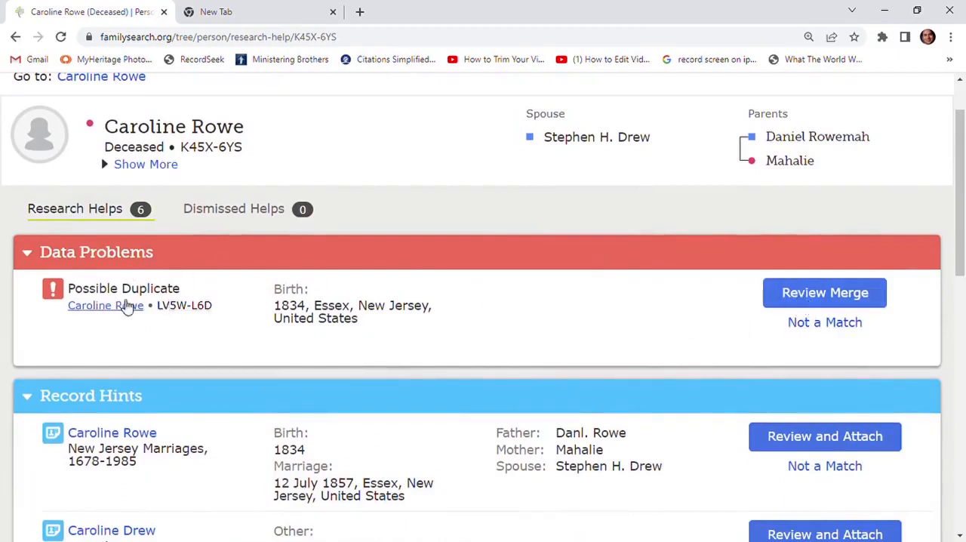
click(816, 299)
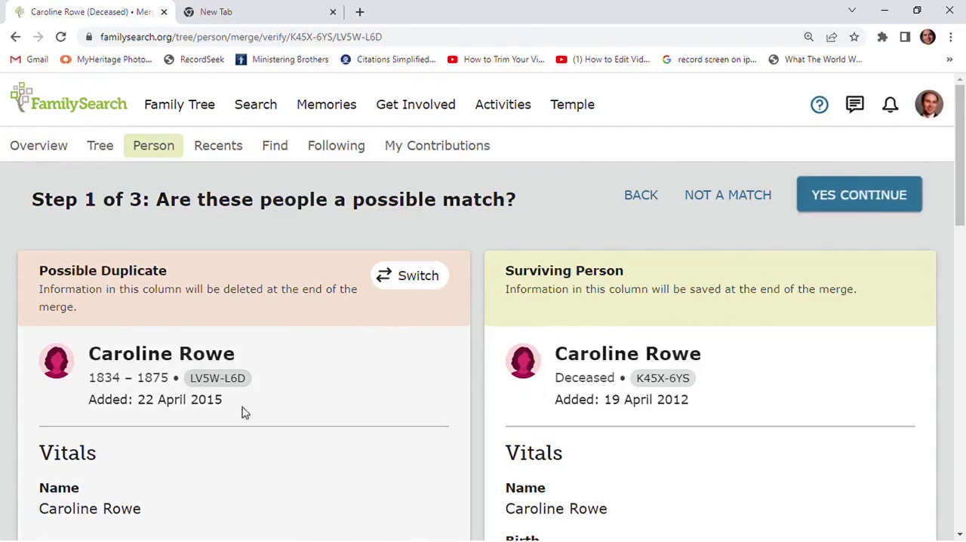
Compare the vitals, parents, siblings, spouse and marriage details of the possible duplicate and the surviving person
scroll(279, 382, down, 2)
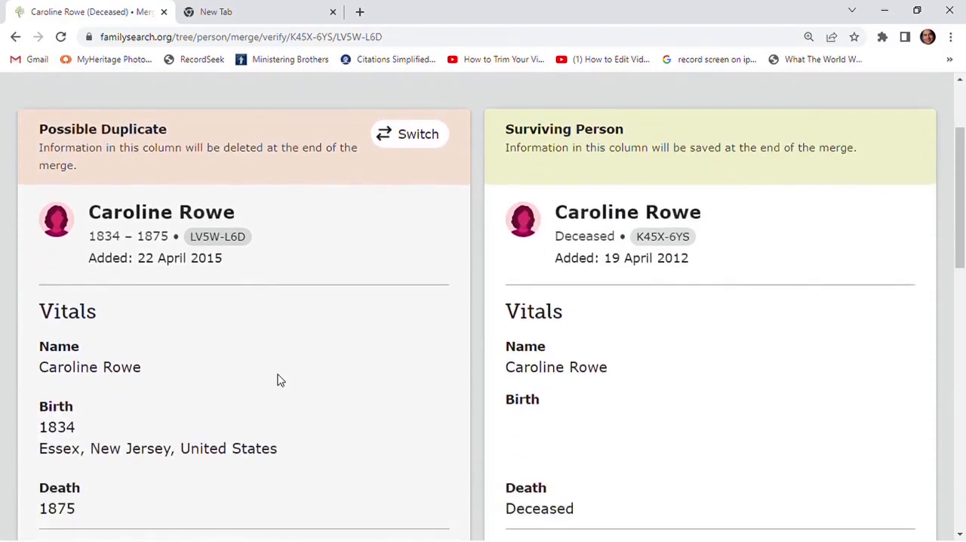
scroll(171, 352, down, 3)
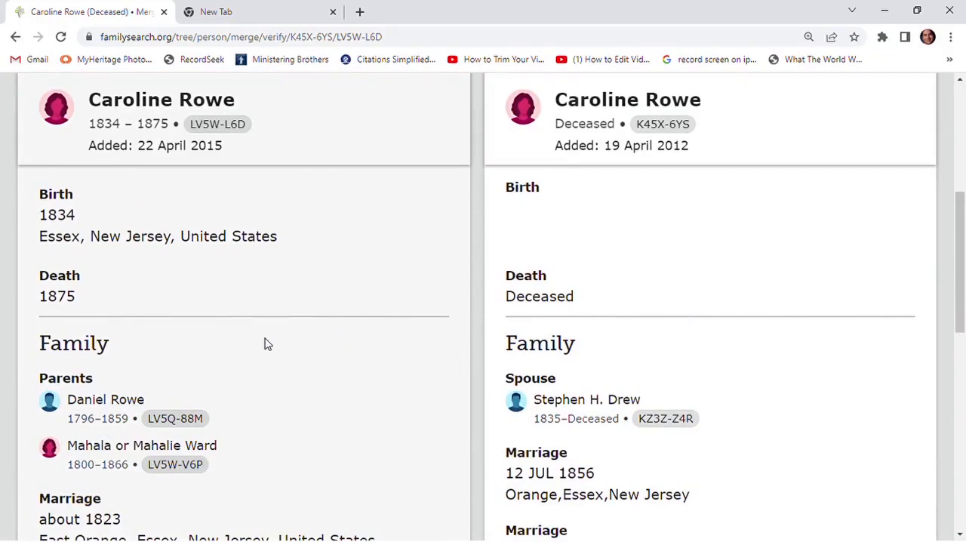
scroll(696, 345, down, 3)
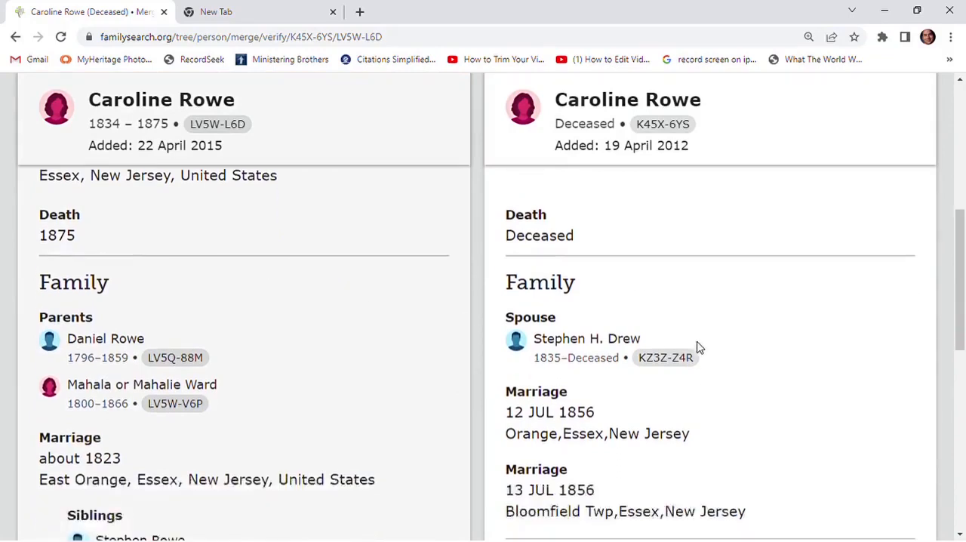
scroll(697, 345, down, 1)
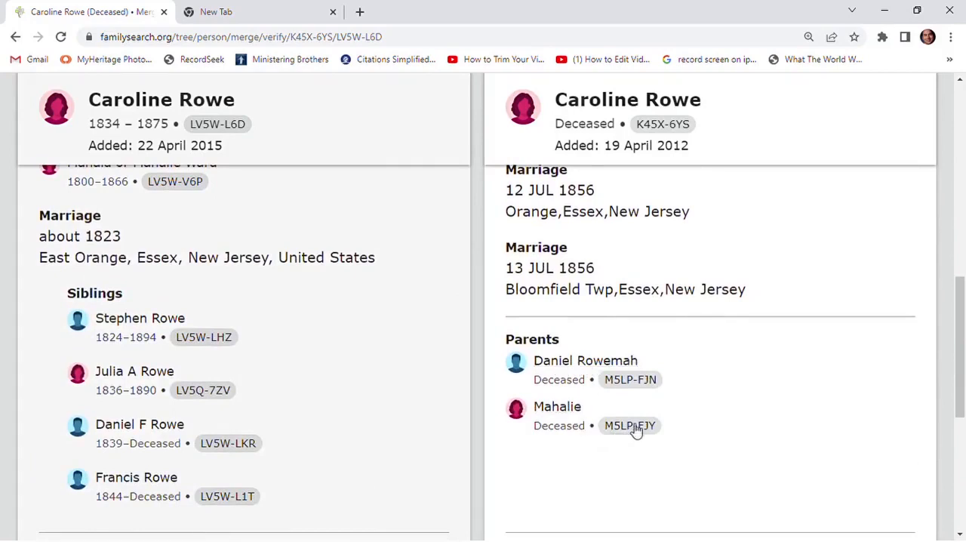
scroll(638, 430, up, 1)
scroll(638, 430, up, 3)
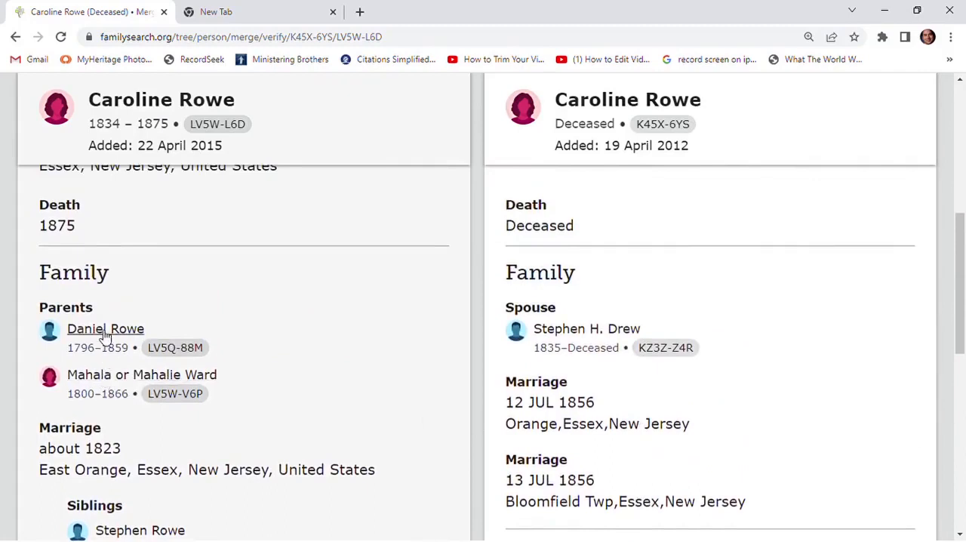
scroll(642, 401, up, 3)
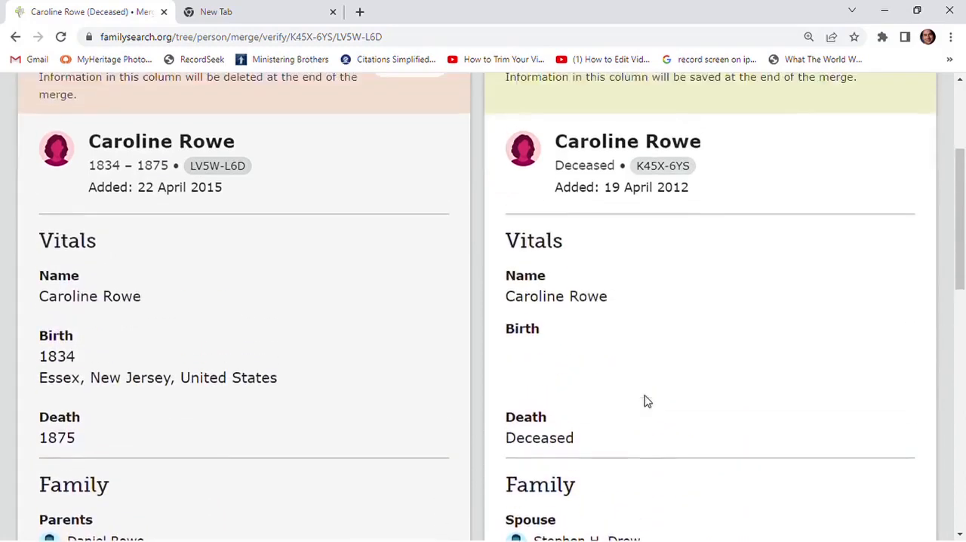
scroll(645, 400, down, 1)
scroll(645, 400, down, 2)
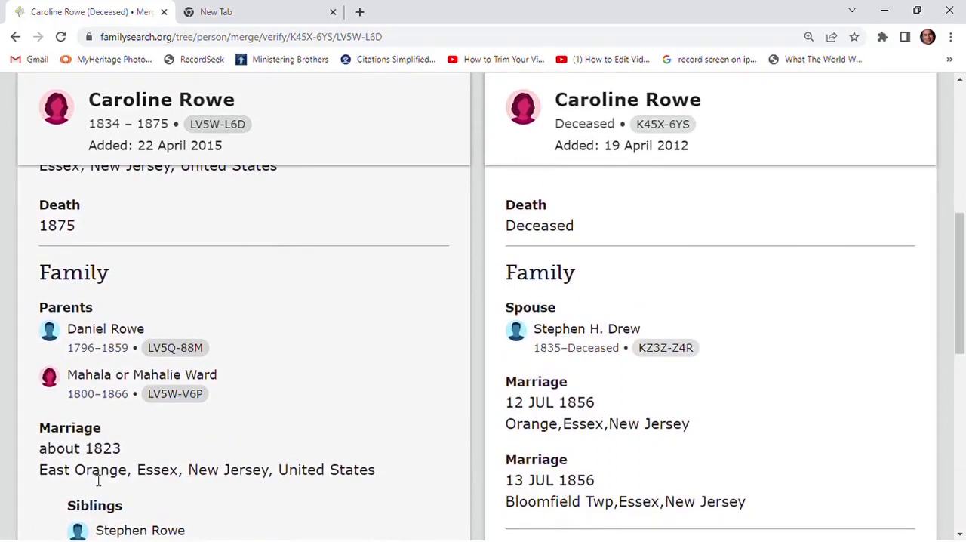
scroll(143, 463, down, 1)
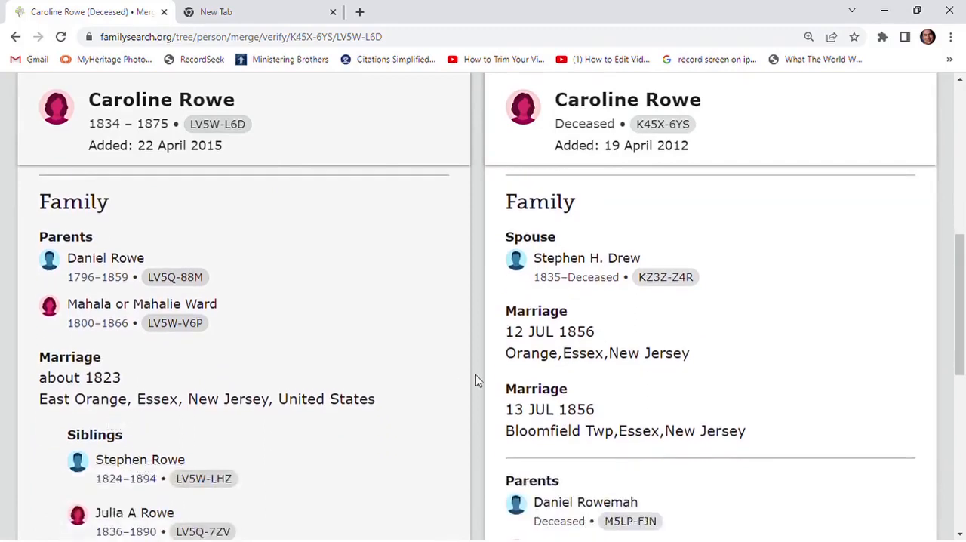
scroll(254, 392, up, 5)
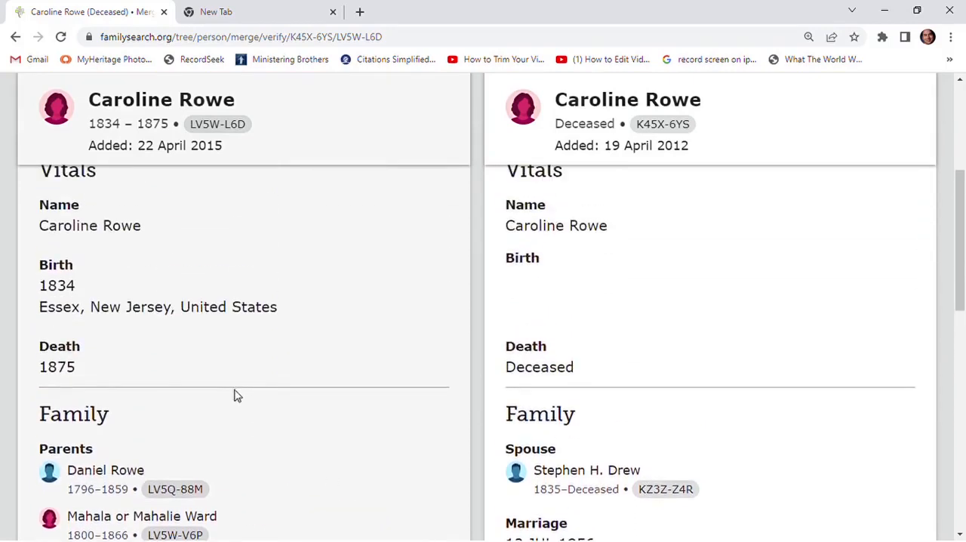
scroll(234, 394, up, 1)
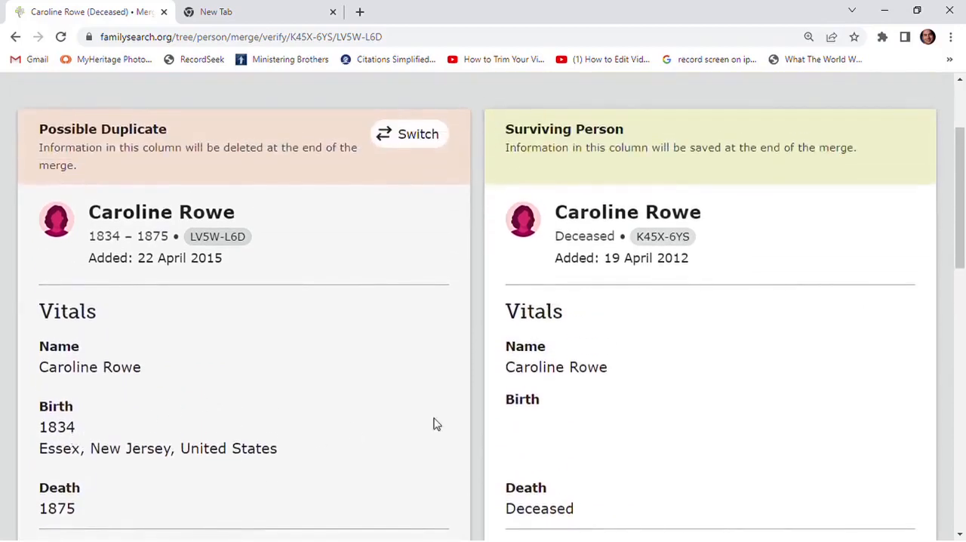
scroll(640, 435, down, 3)
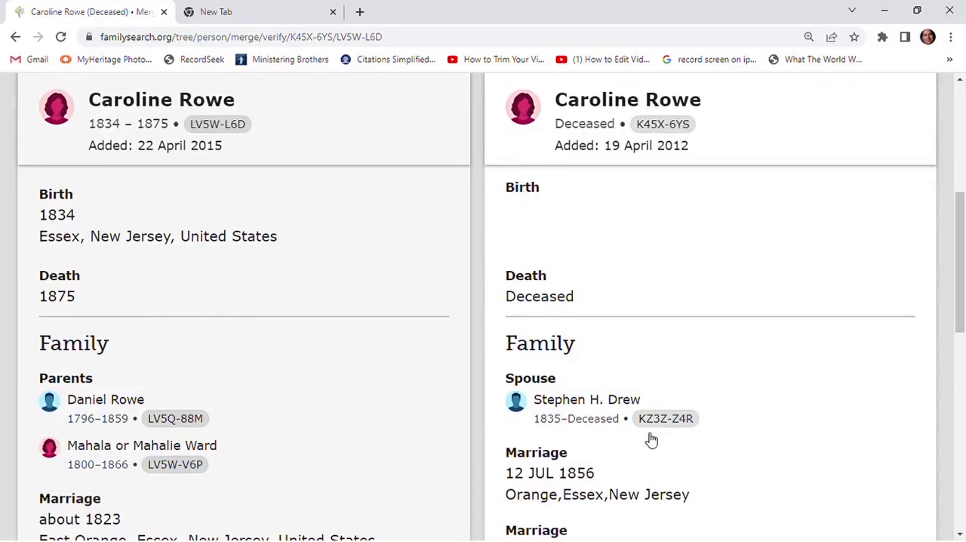
scroll(648, 438, up, 3)
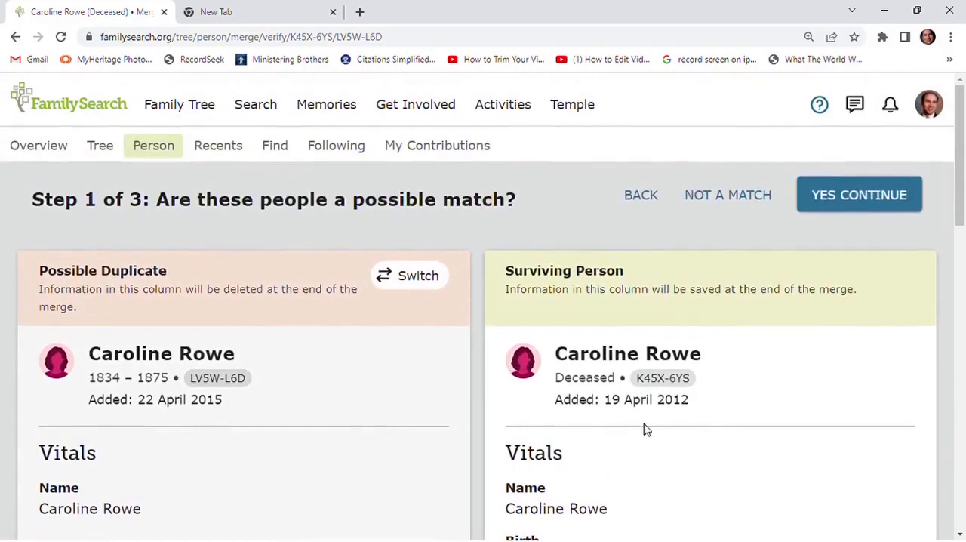
Accept the two records as a possible match and replace the surviving person's death information with the duplicate's 1875
click(847, 198)
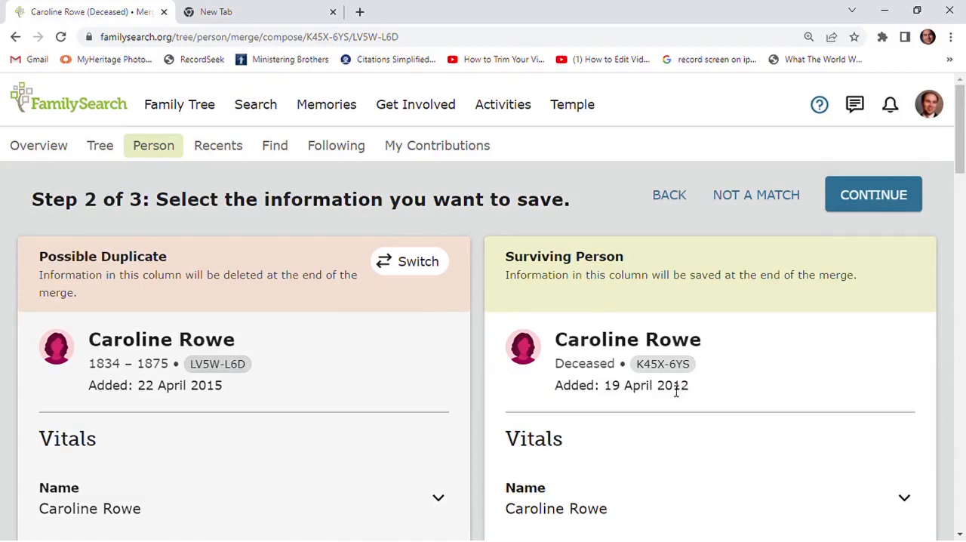
scroll(676, 391, down, 1)
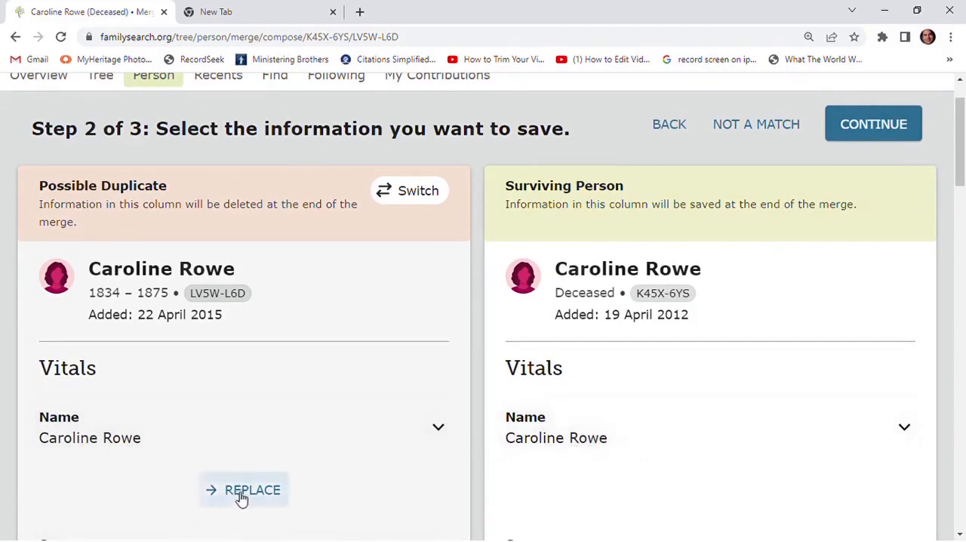
scroll(633, 439, down, 2)
scroll(631, 442, down, 2)
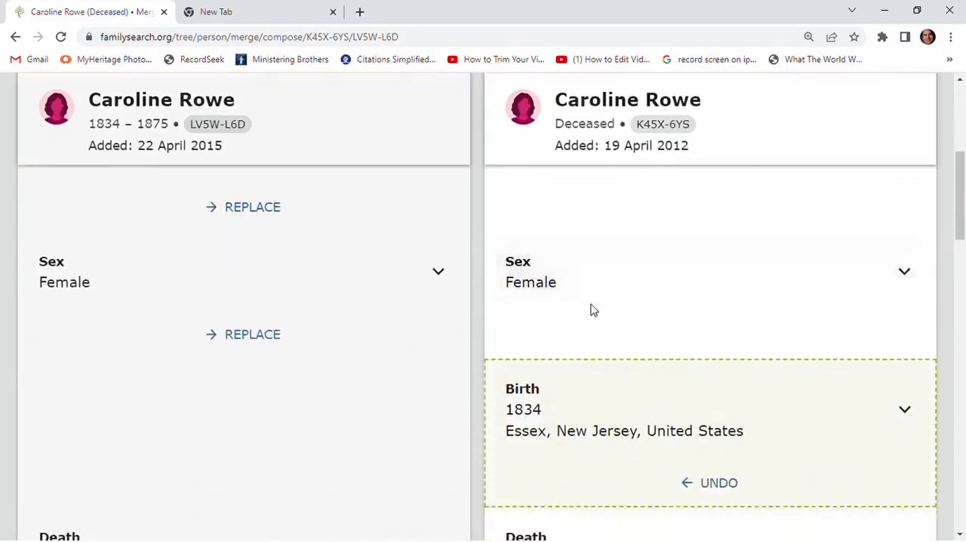
scroll(591, 309, down, 2)
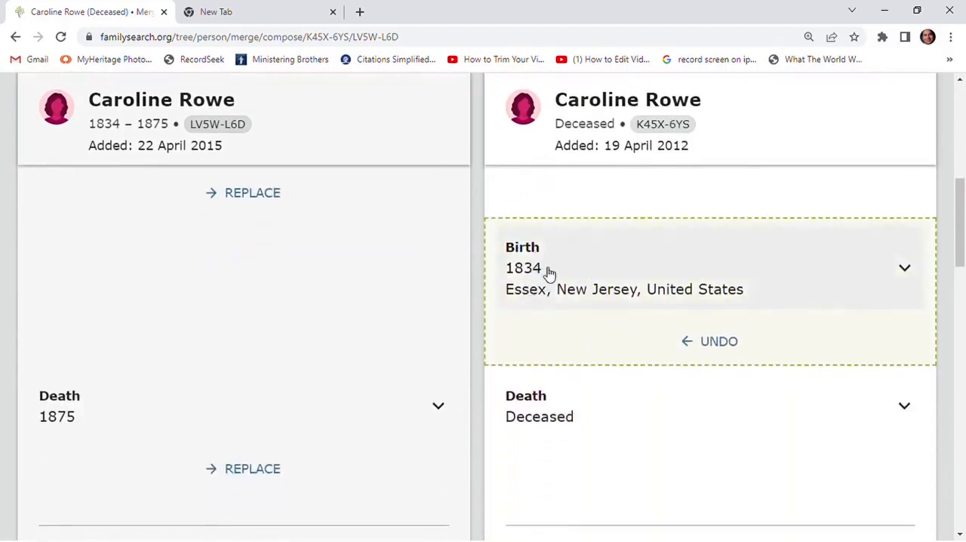
scroll(578, 361, down, 1)
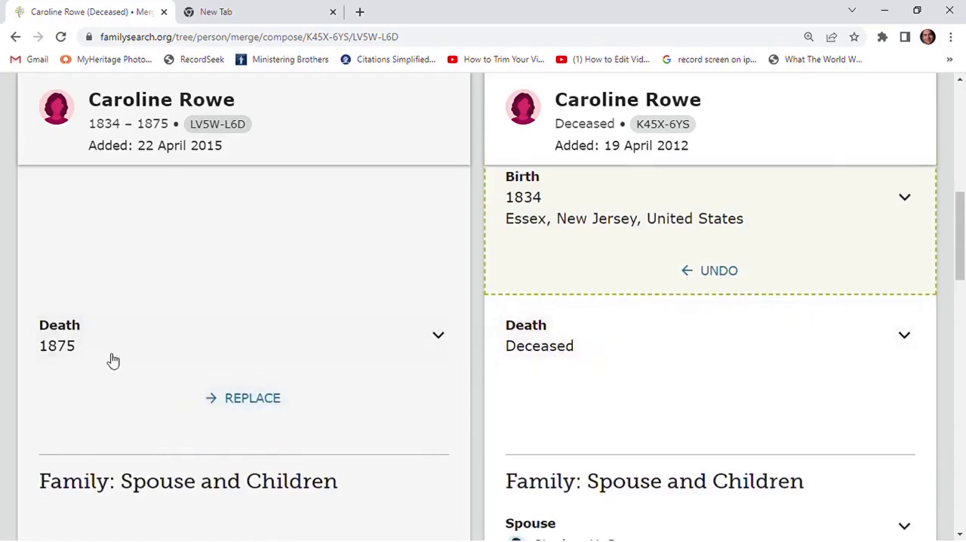
click(259, 403)
Review the spouse, parents, siblings and sources being kept for the surviving person and continue to the final merge step
scroll(597, 386, down, 2)
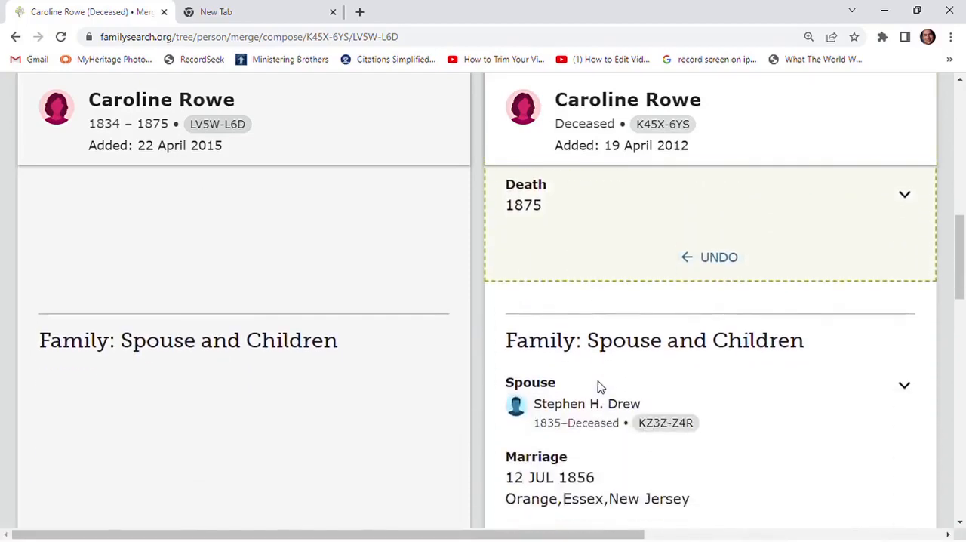
scroll(597, 387, down, 2)
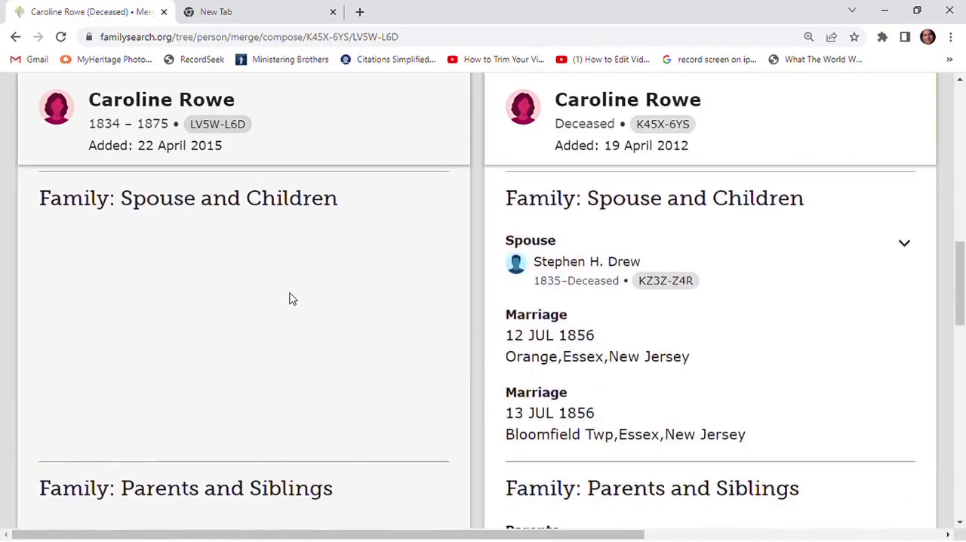
scroll(295, 298, down, 3)
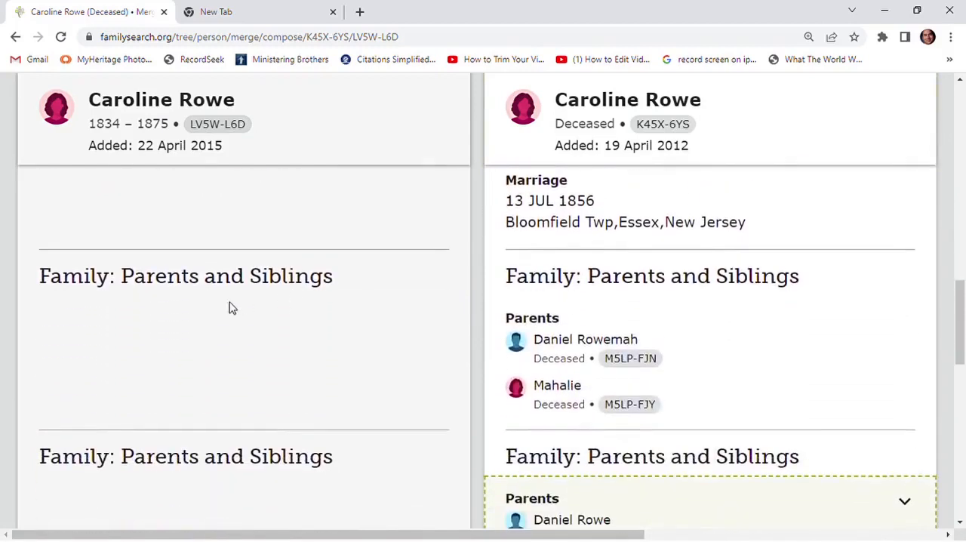
scroll(327, 310, down, 5)
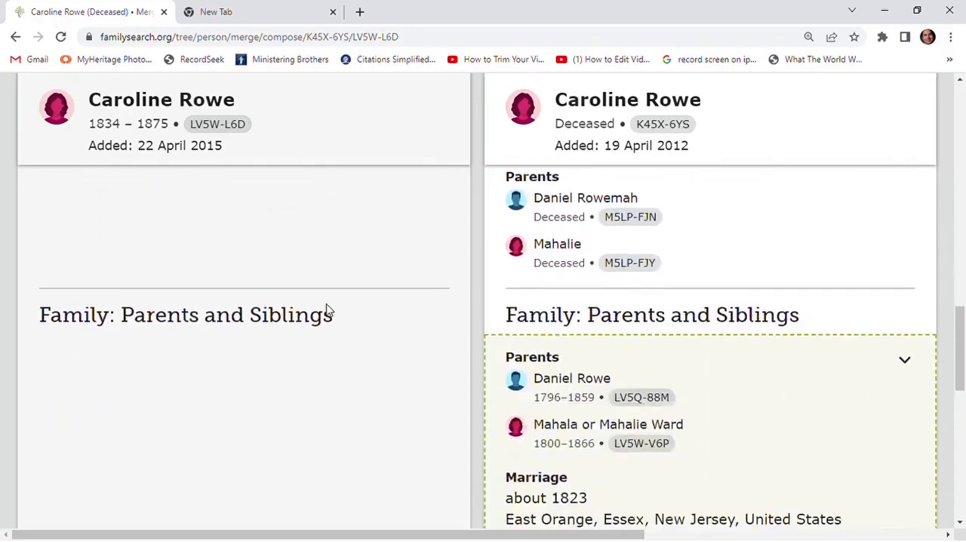
scroll(328, 309, down, 4)
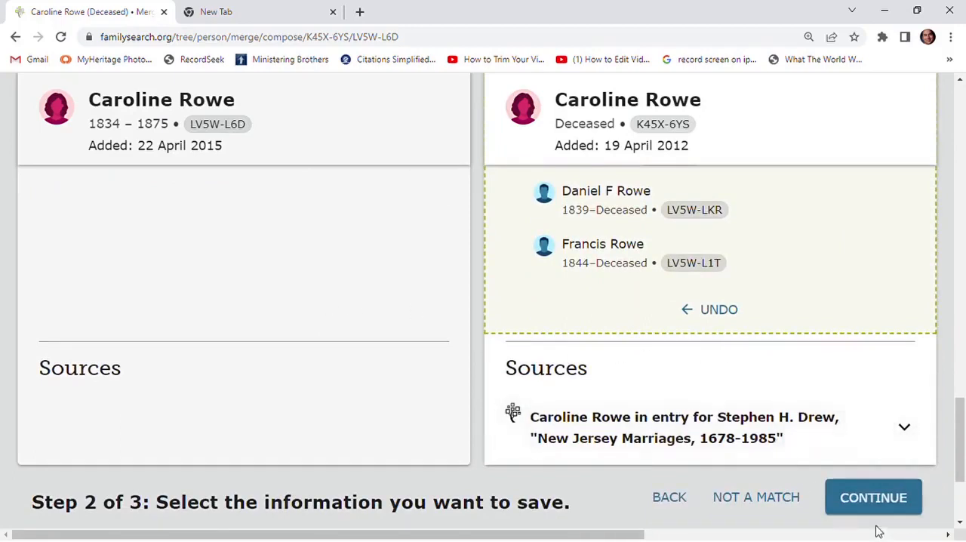
click(873, 498)
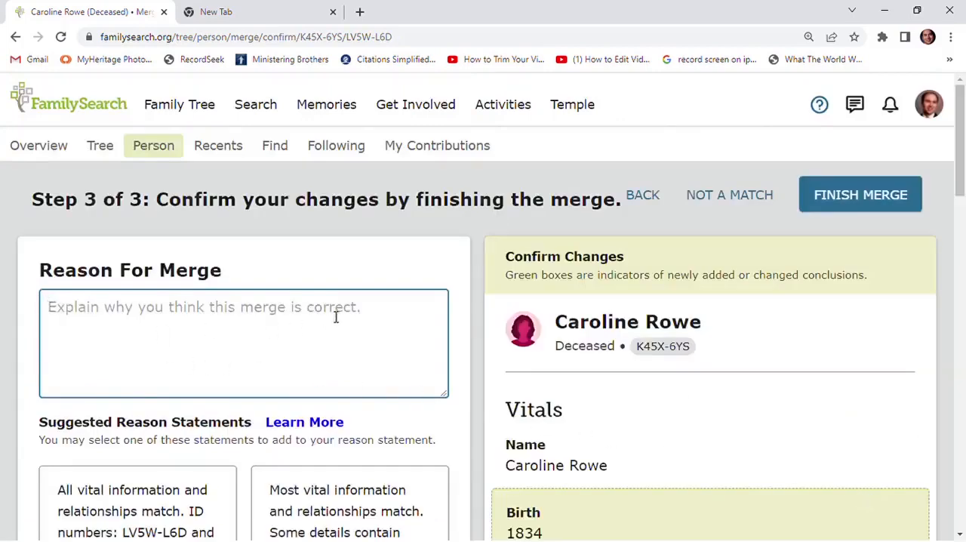
Add the suggested merge reason stating that most vital information and relationships match and some details contain minor conflicts
scroll(328, 332, down, 2)
scroll(249, 385, down, 3)
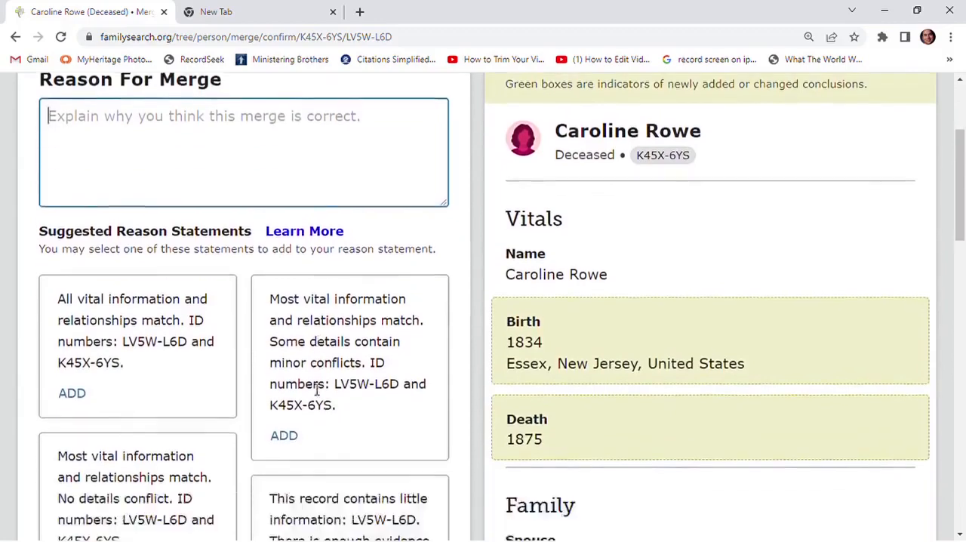
scroll(234, 361, up, 1)
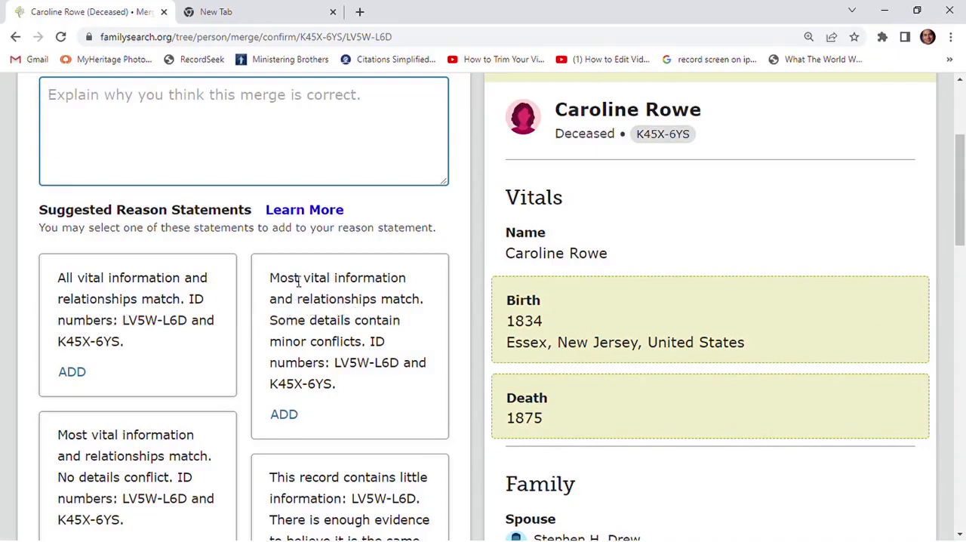
click(285, 415)
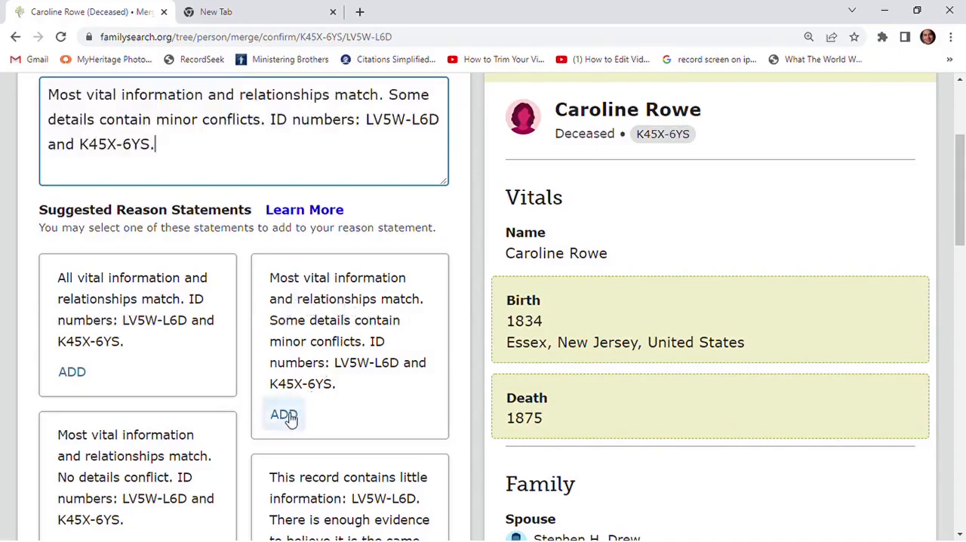
scroll(272, 397, up, 3)
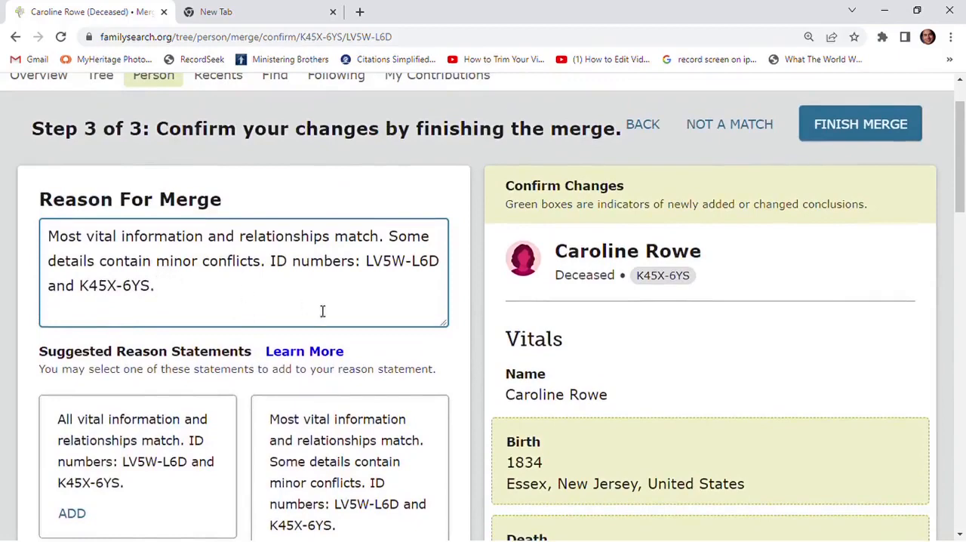
Finish the merge of the duplicate record and review the surviving person's vitals, latest changes and family members
click(887, 123)
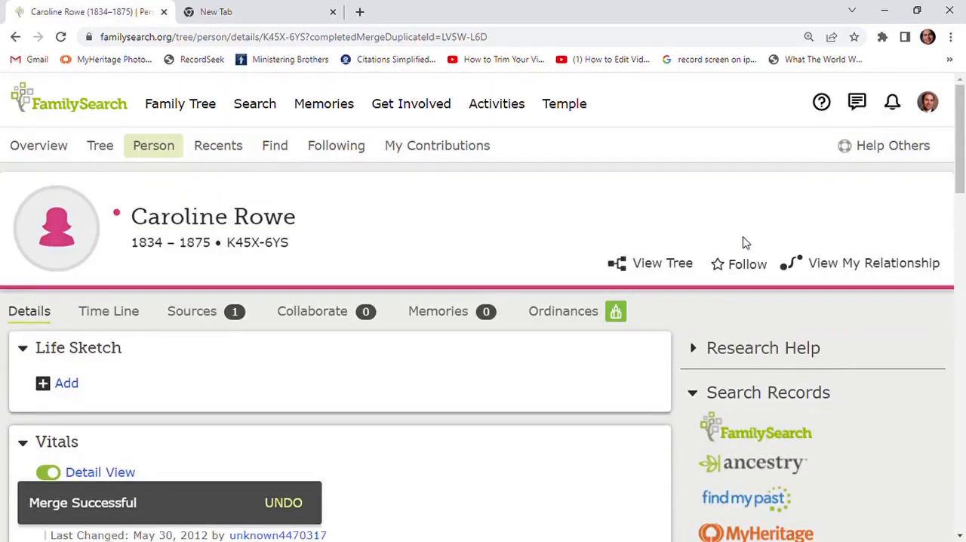
scroll(759, 248, down, 5)
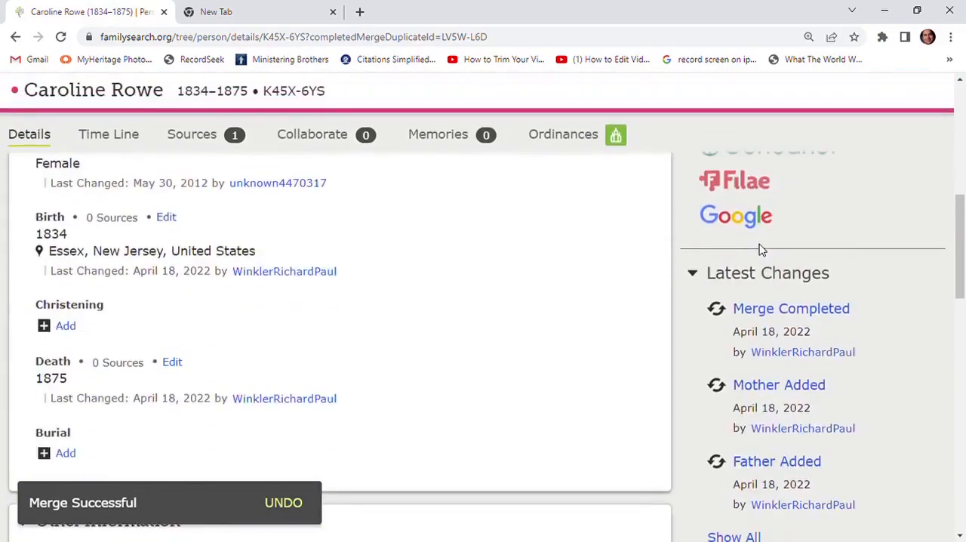
scroll(759, 248, down, 4)
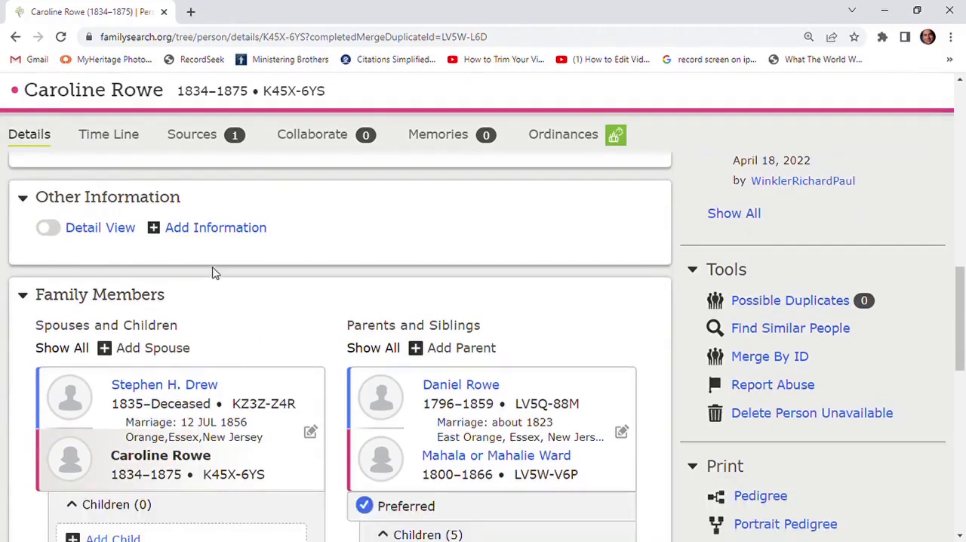
Return to the family's descendancy tree and expand it to 4 generations
click(17, 39)
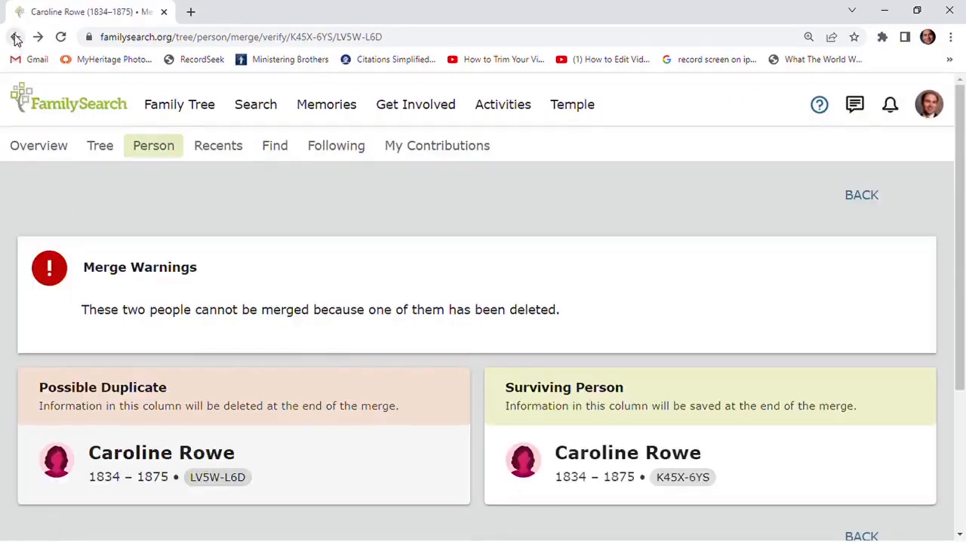
click(16, 39)
click(16, 40)
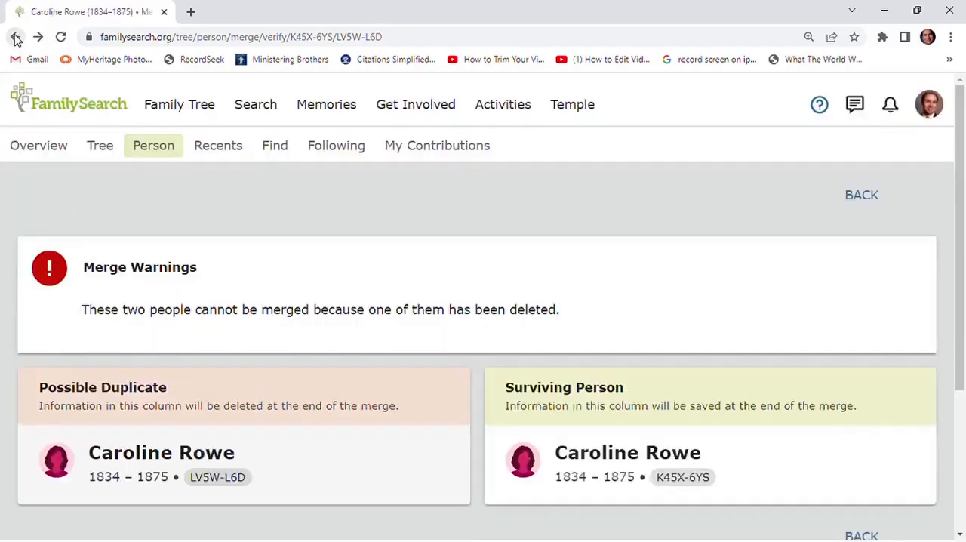
click(16, 39)
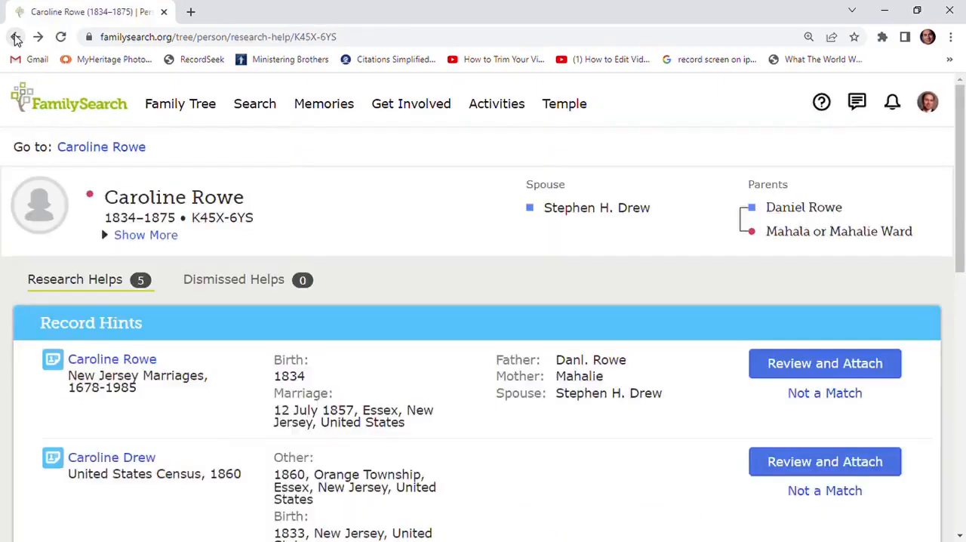
click(16, 39)
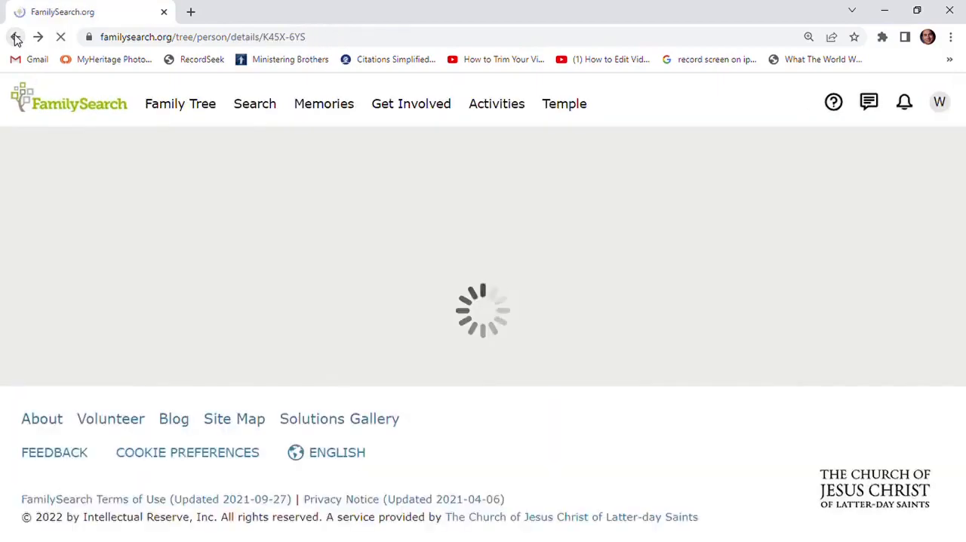
click(16, 39)
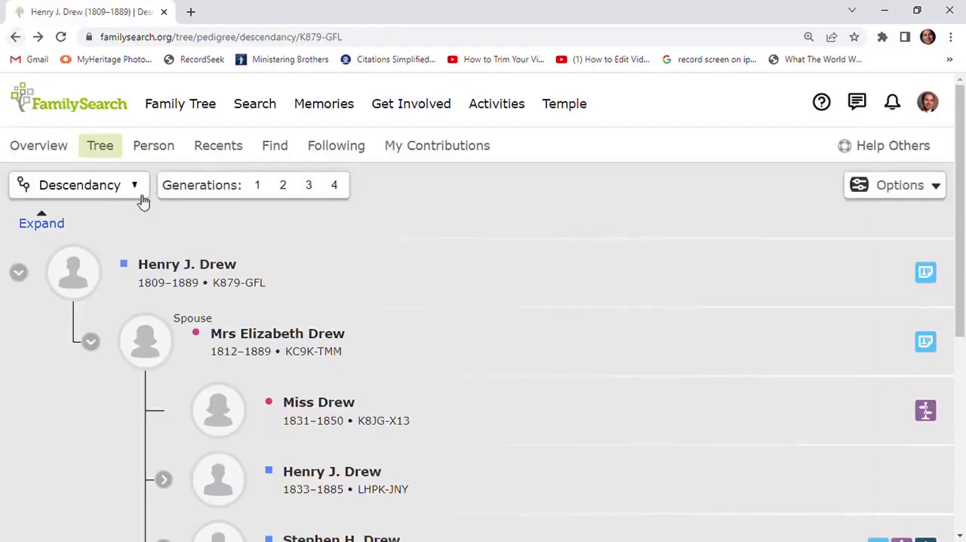
click(337, 186)
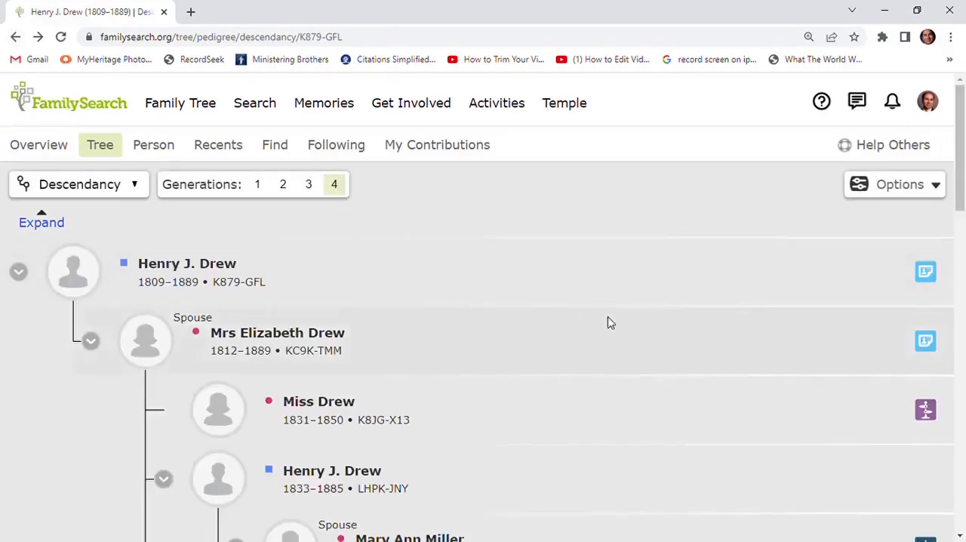
Review the temple ordinances that can be reserved for the merged relative in the descendancy tree and cancel the family name request
scroll(609, 323, down, 3)
scroll(608, 323, down, 4)
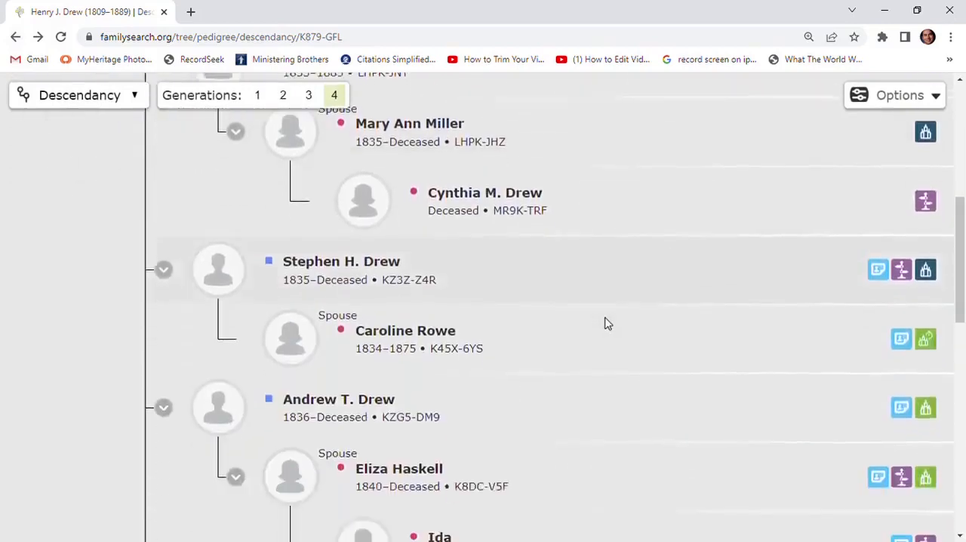
scroll(459, 276, up, 1)
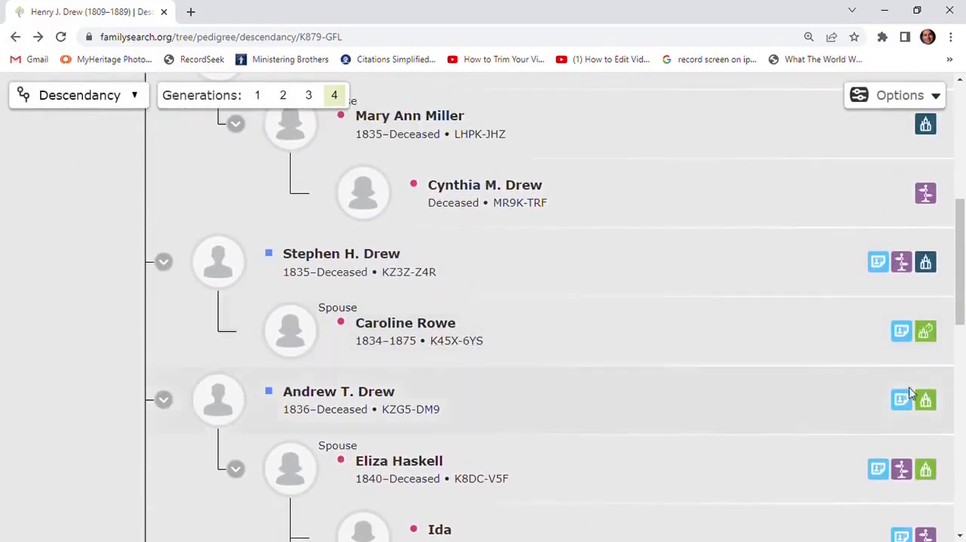
click(927, 332)
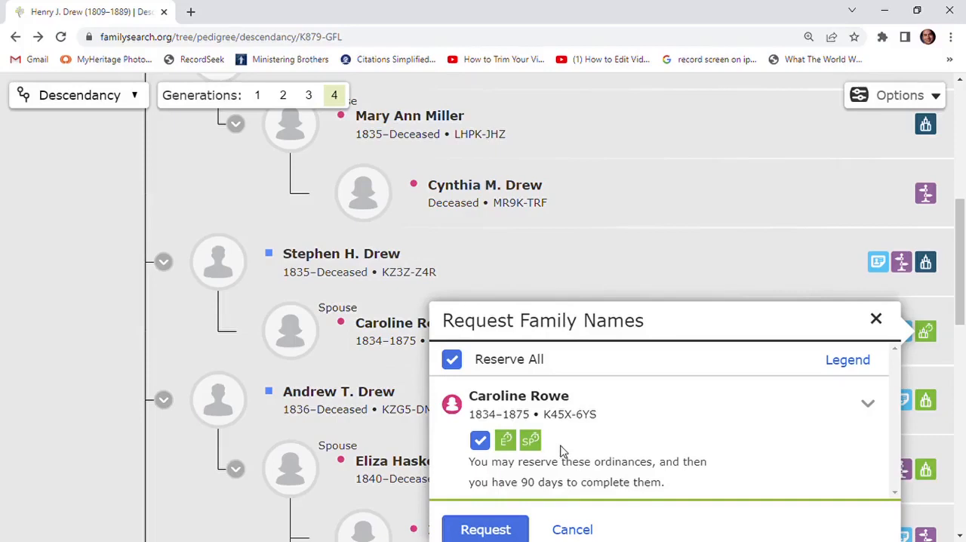
scroll(584, 440, down, 2)
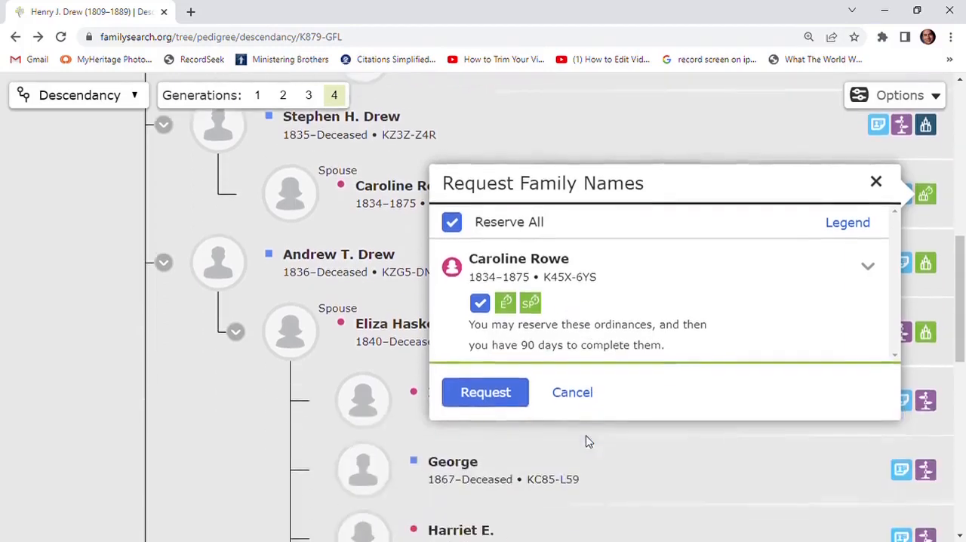
scroll(584, 438, up, 1)
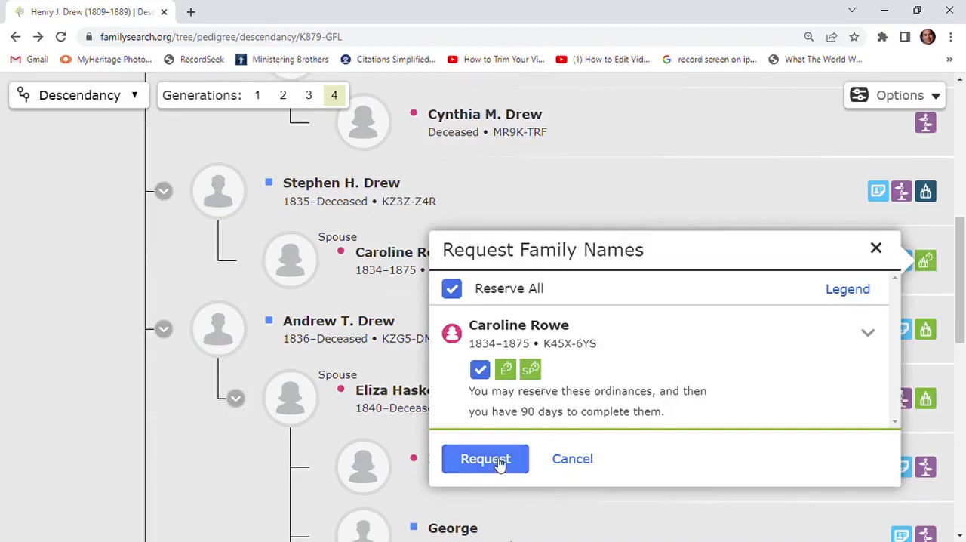
click(575, 461)
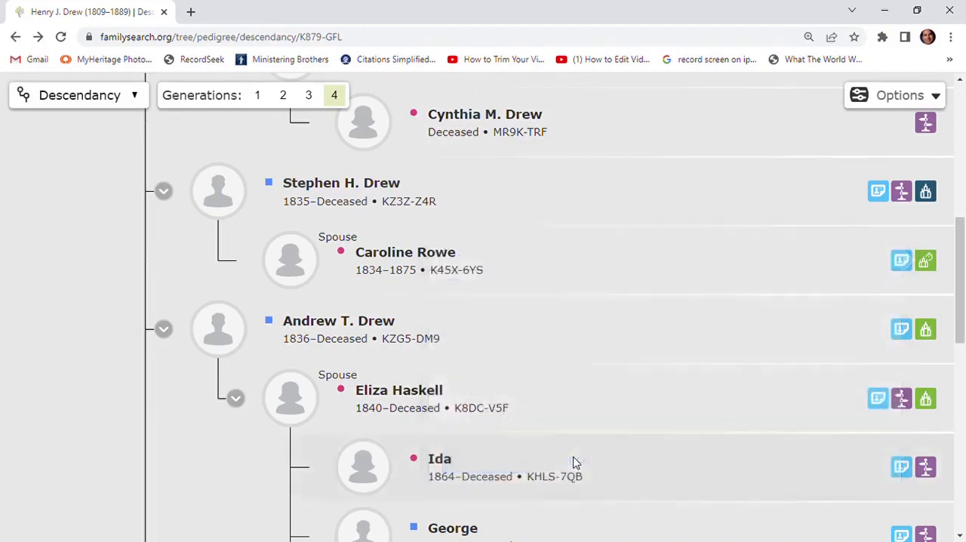